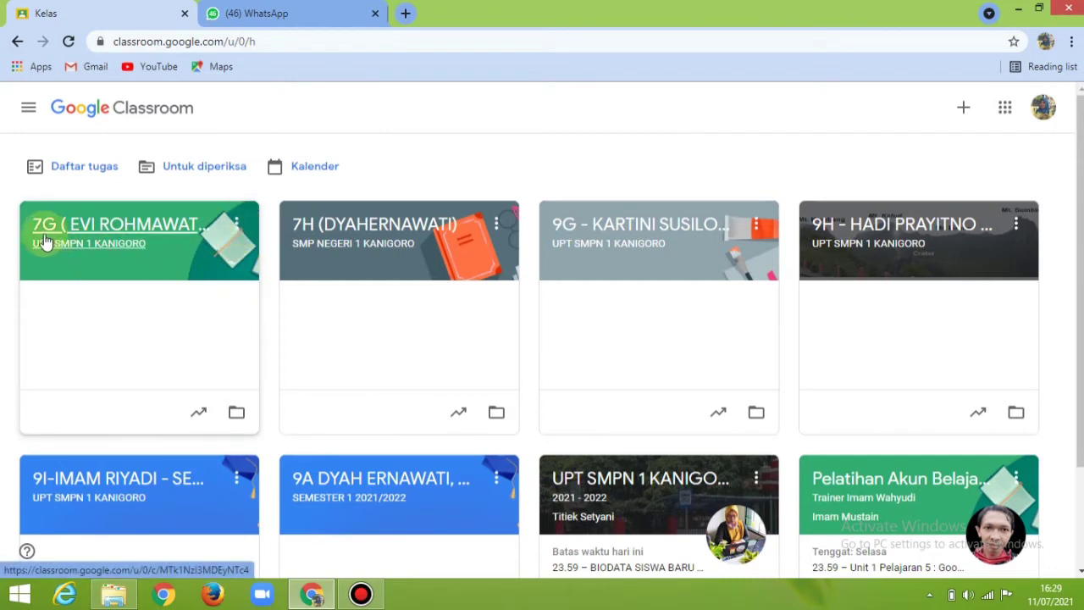
Archive the 7G class from the class list and confirm the archiving.
click(237, 225)
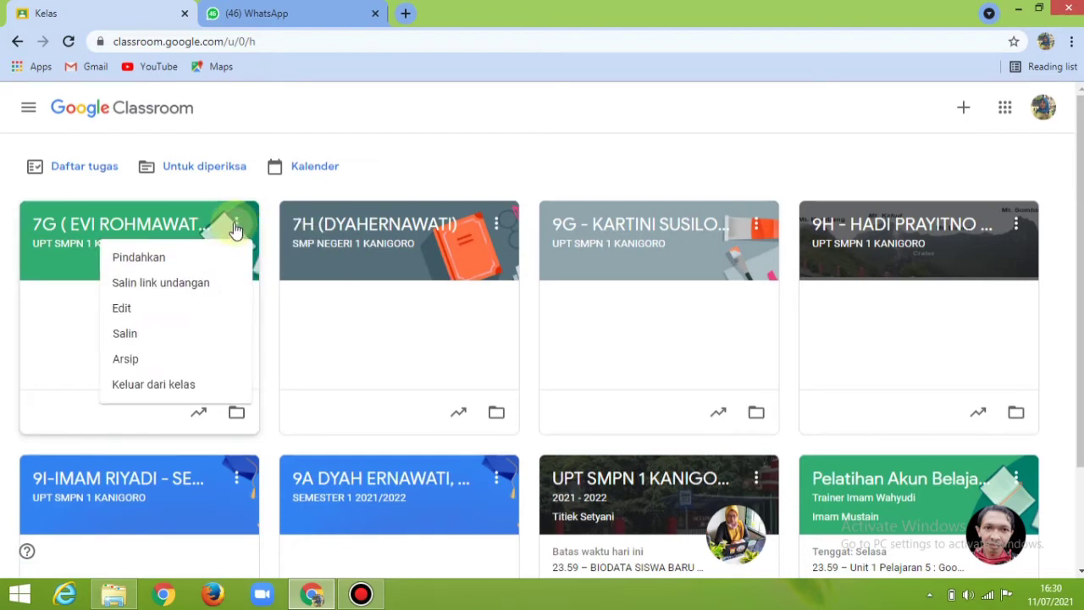
click(129, 362)
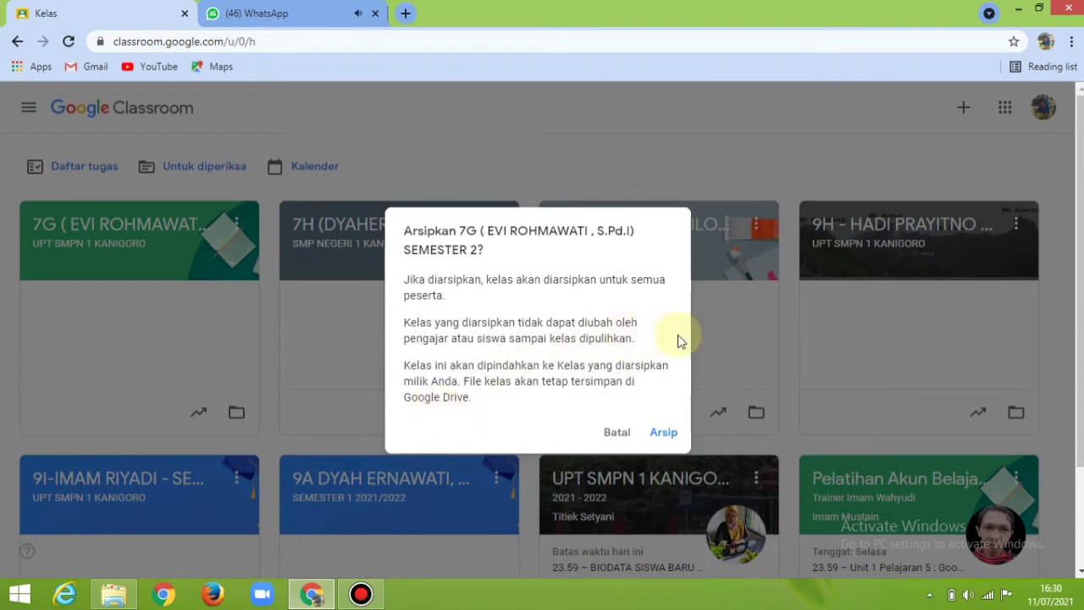
click(665, 433)
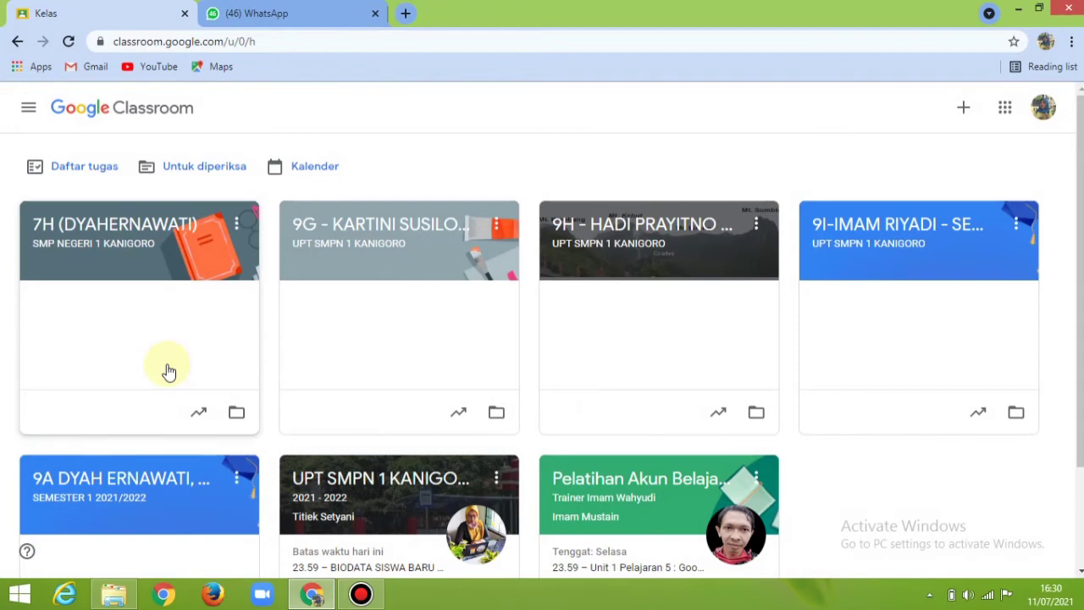
Archive the 7H class and confirm the archiving.
click(236, 223)
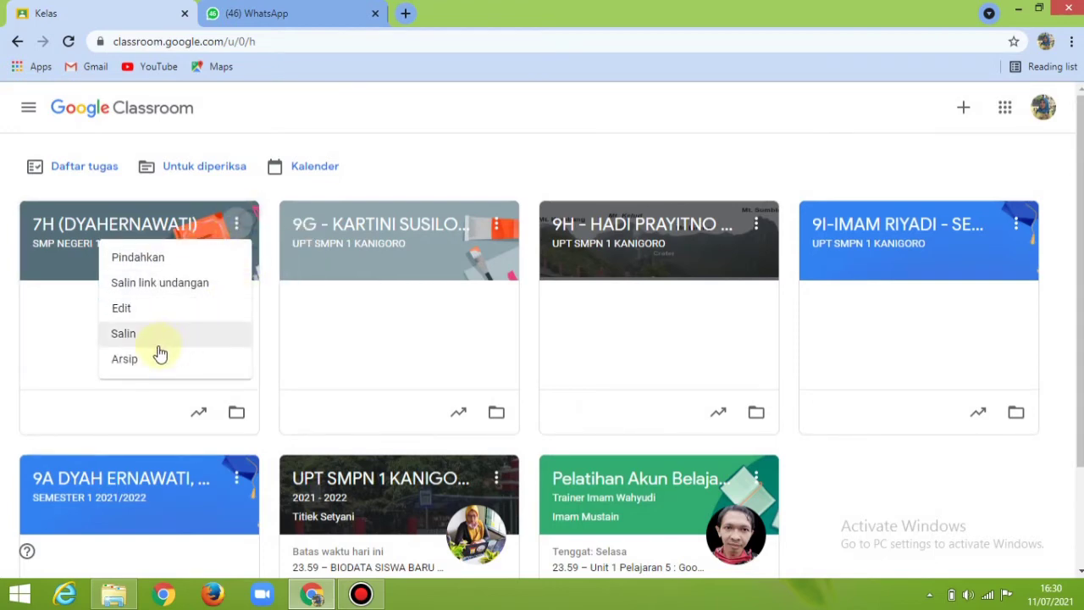
click(126, 361)
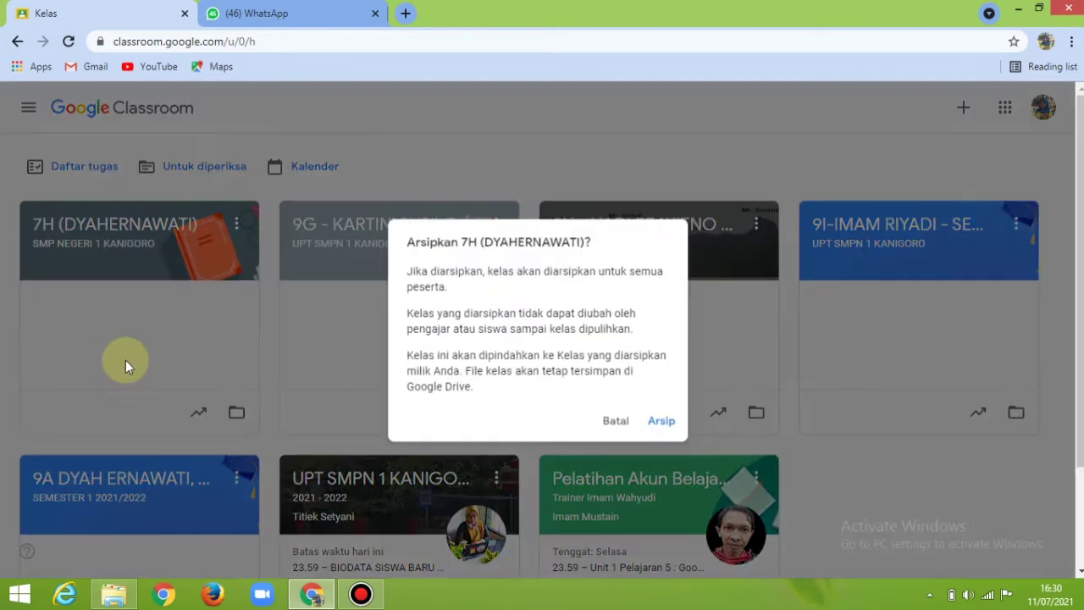
click(664, 421)
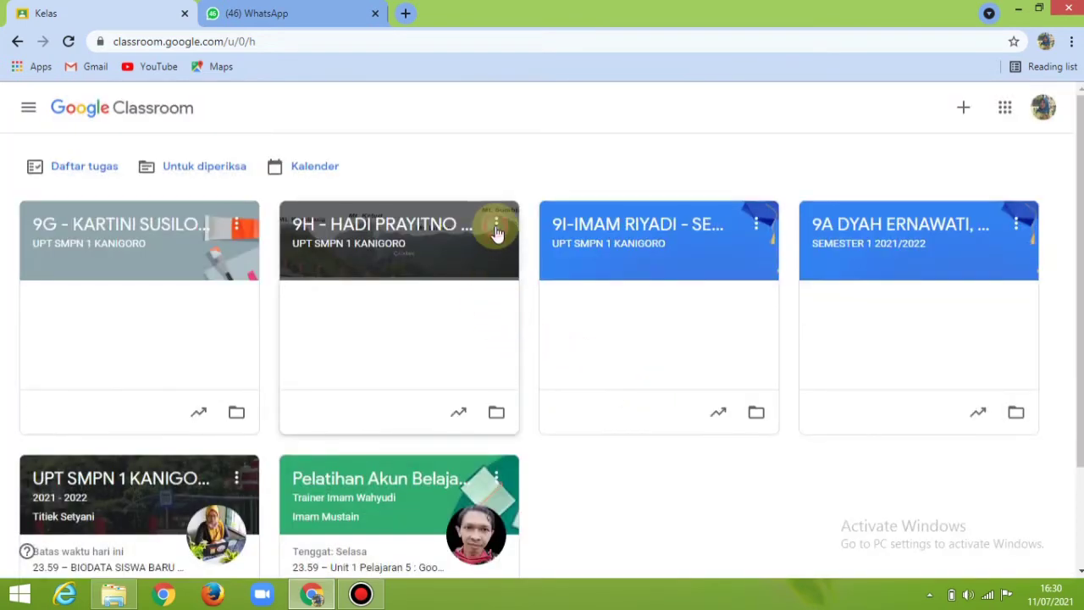
Archive the 9H class and confirm the archiving.
click(496, 225)
click(397, 359)
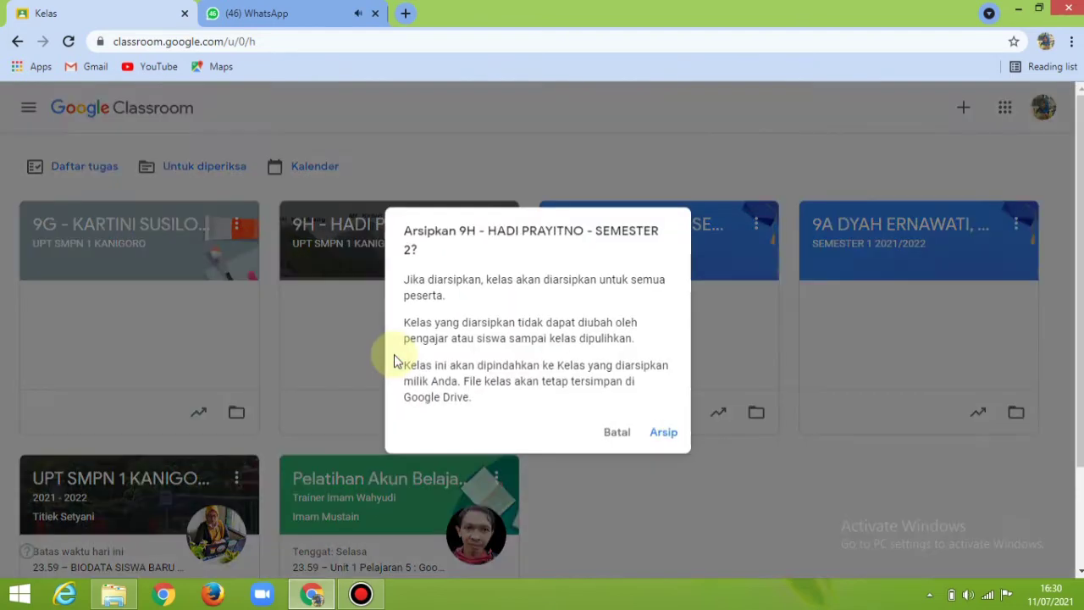
click(670, 431)
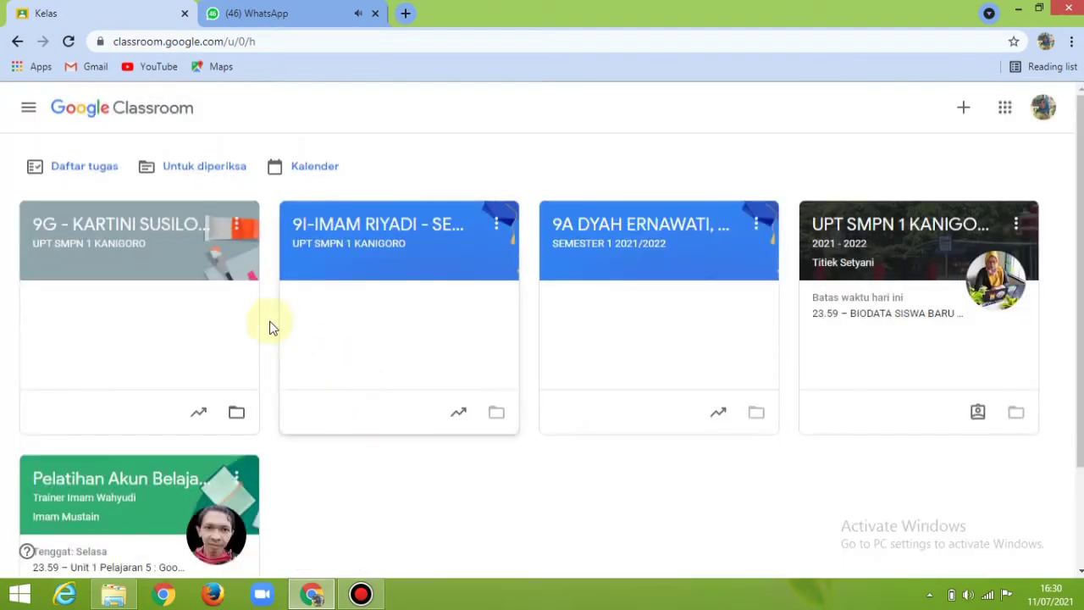
Archive the 9G class and confirm the archiving.
click(236, 226)
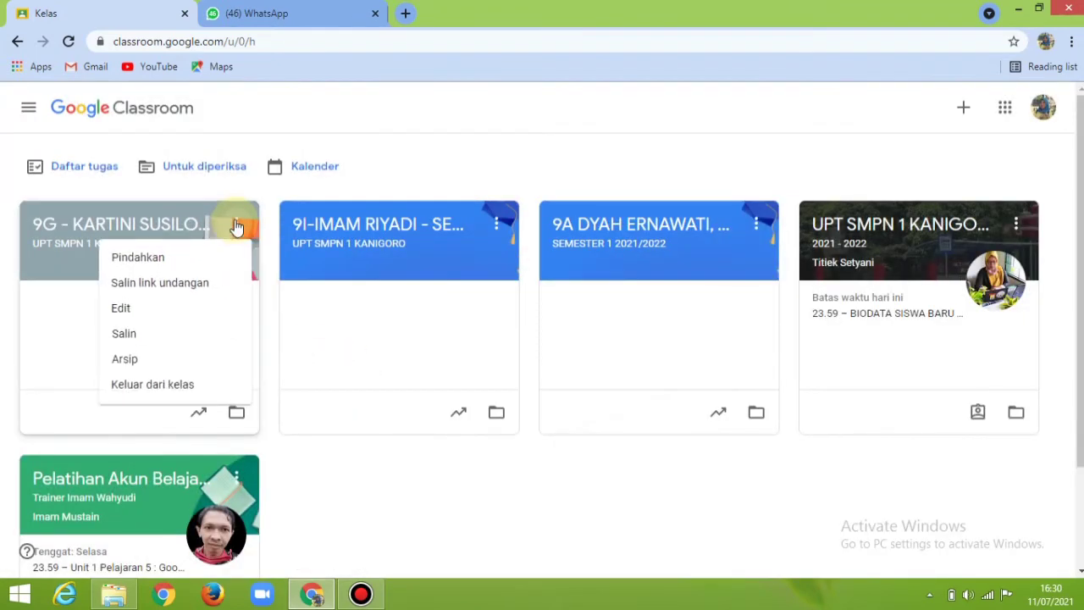
click(127, 361)
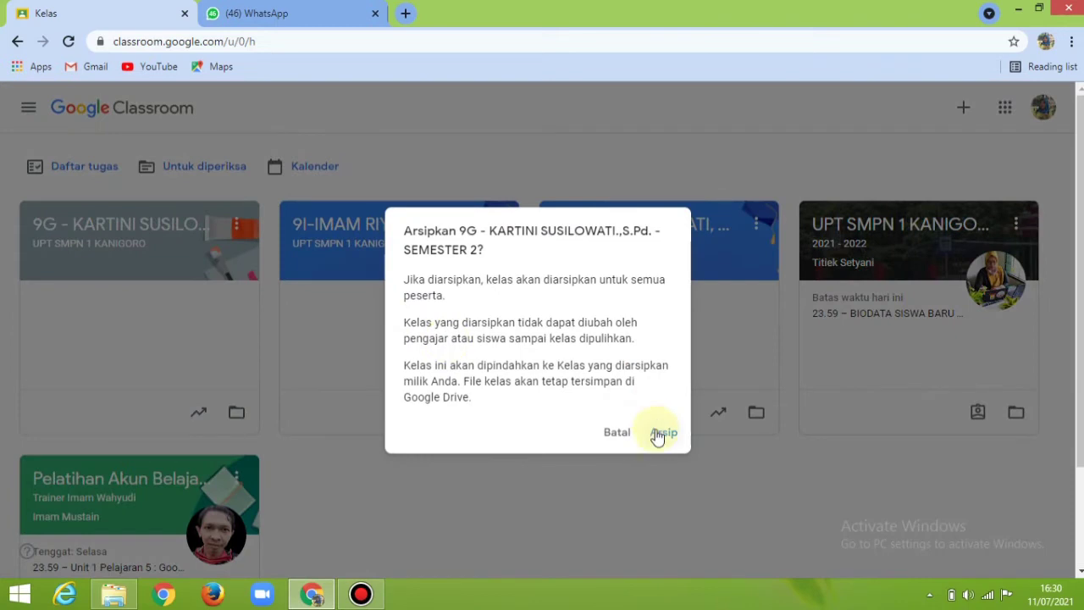
click(660, 433)
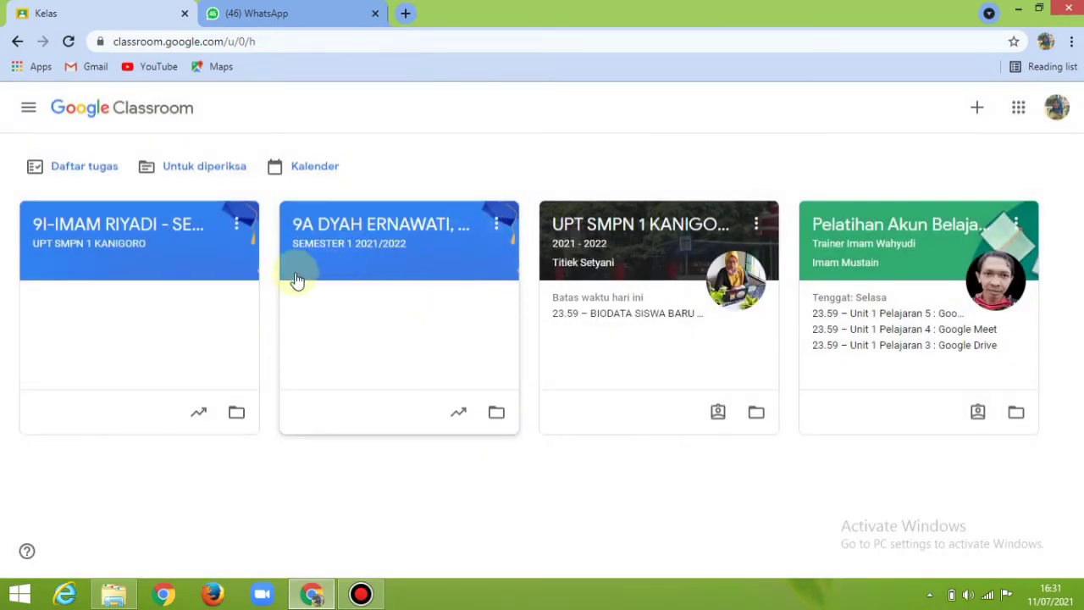
Archive the 9I class and confirm the archiving.
click(235, 223)
click(127, 359)
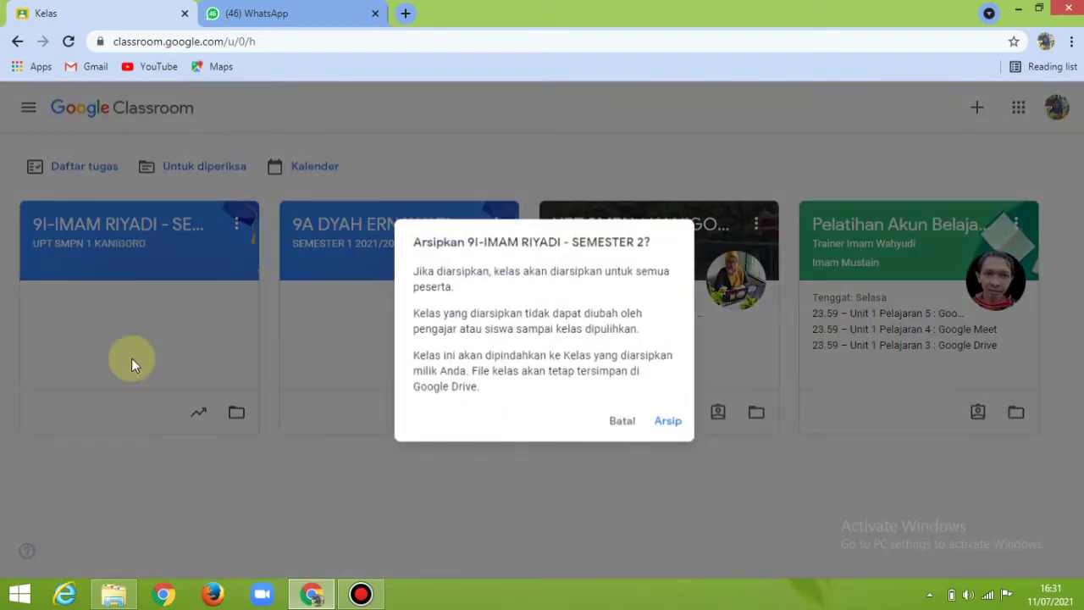
click(670, 423)
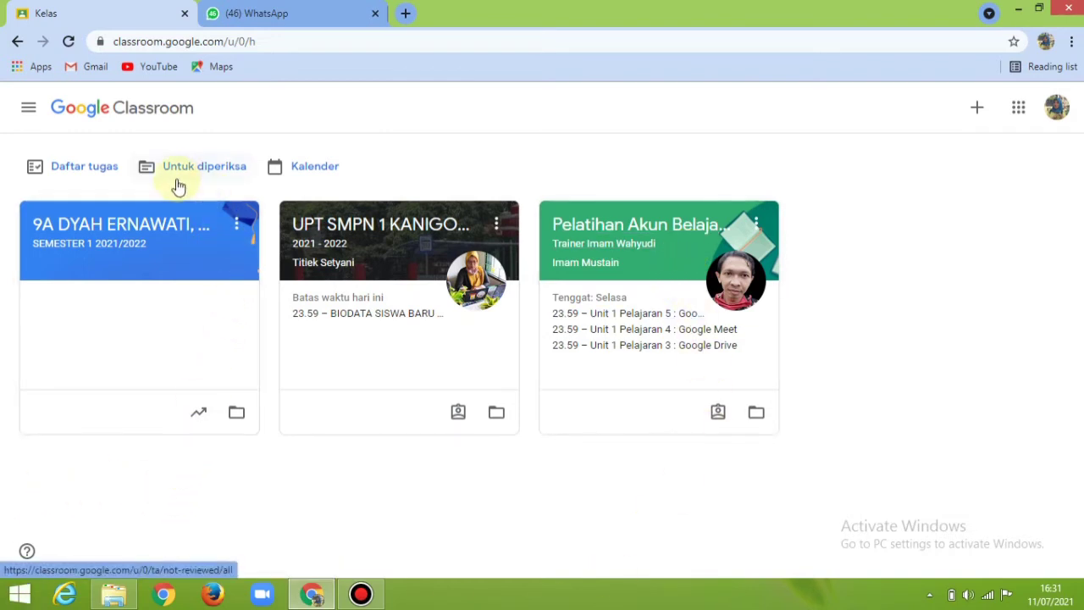
Restore the 7G class from the archived classes and return to the list of active classes.
click(27, 114)
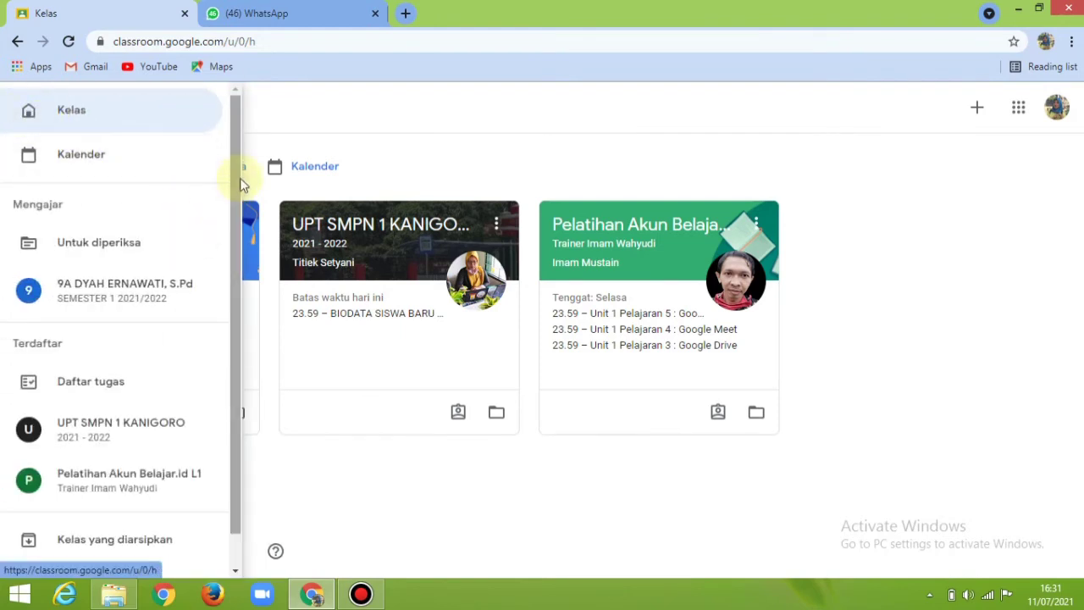
scroll(236, 195, down, 1)
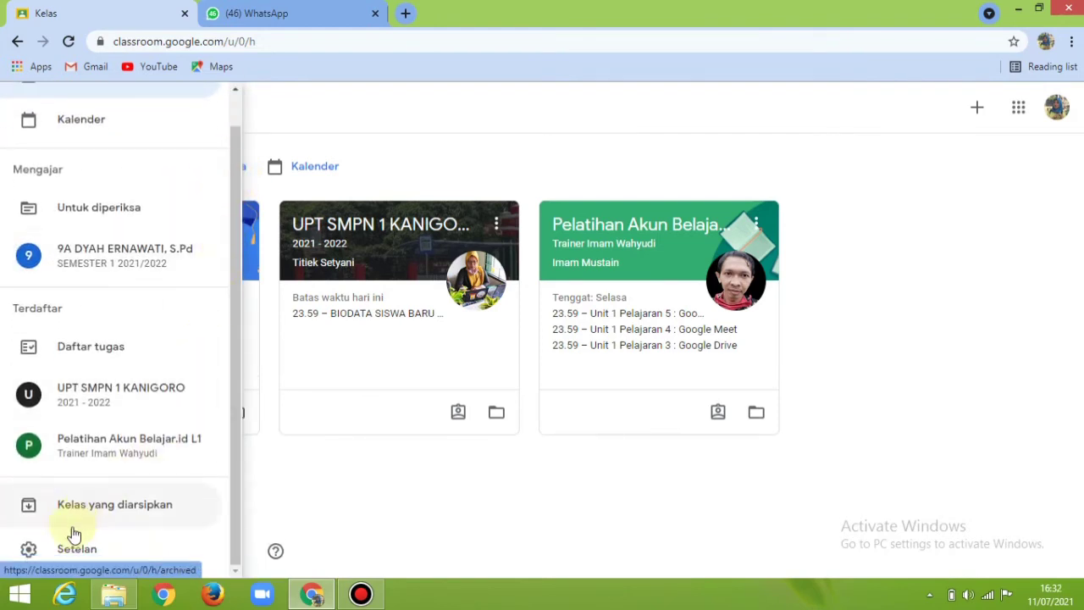
click(112, 514)
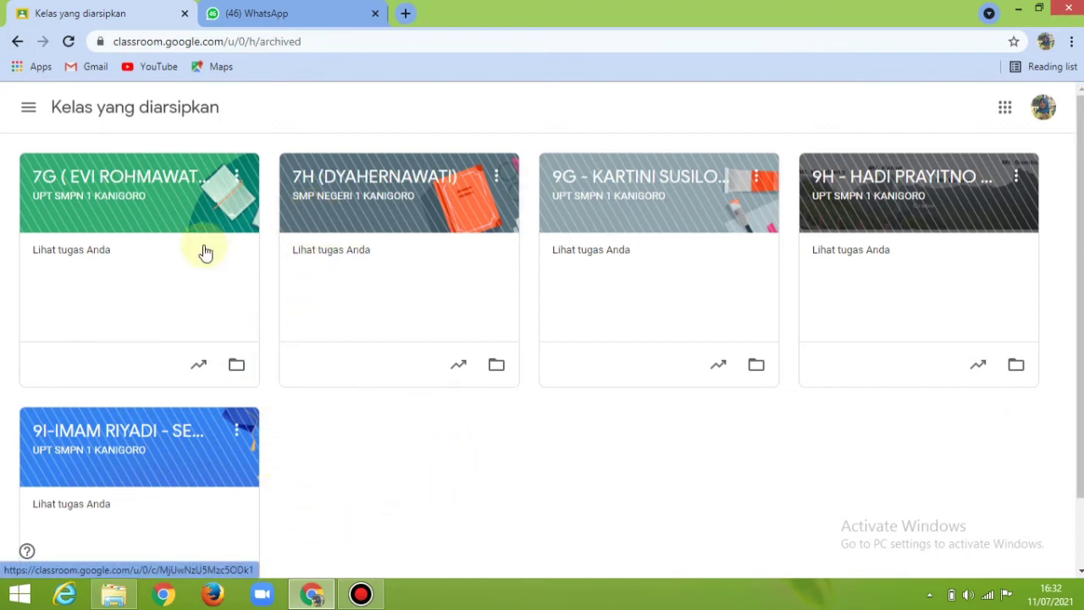
click(238, 180)
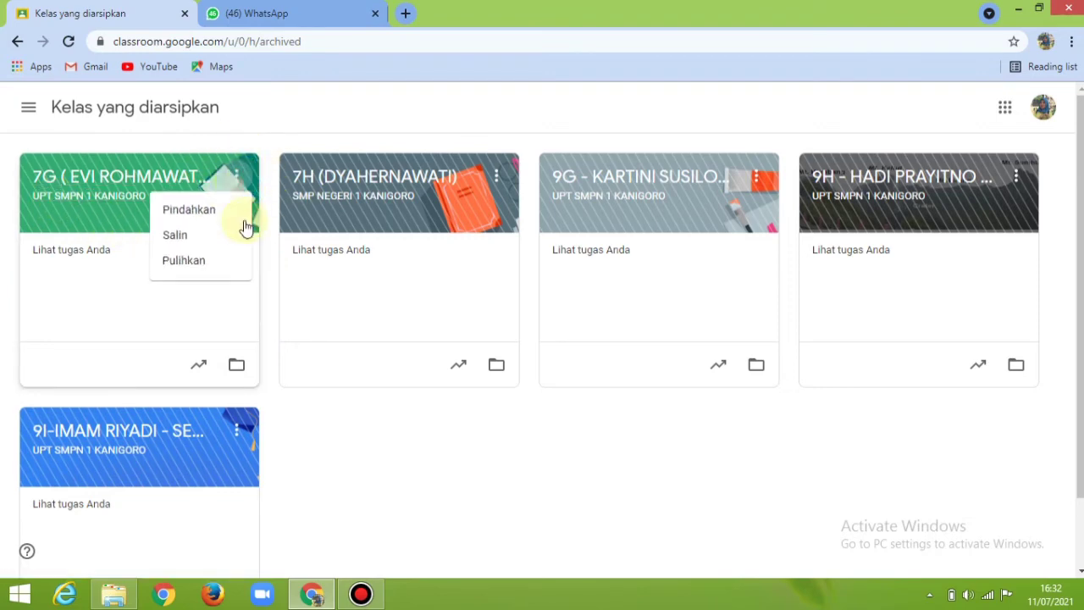
click(190, 260)
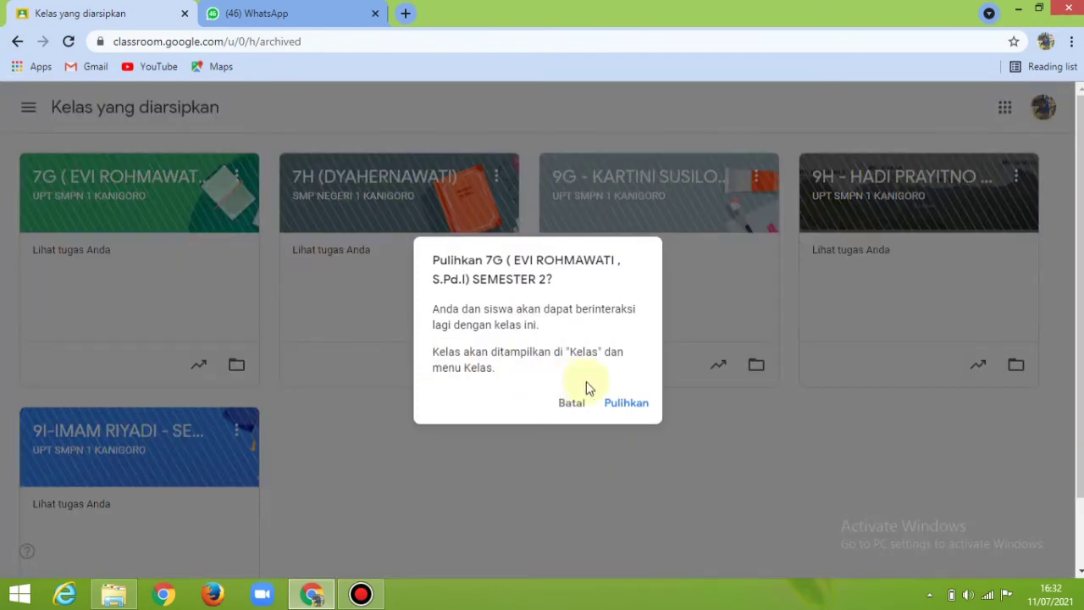
click(629, 405)
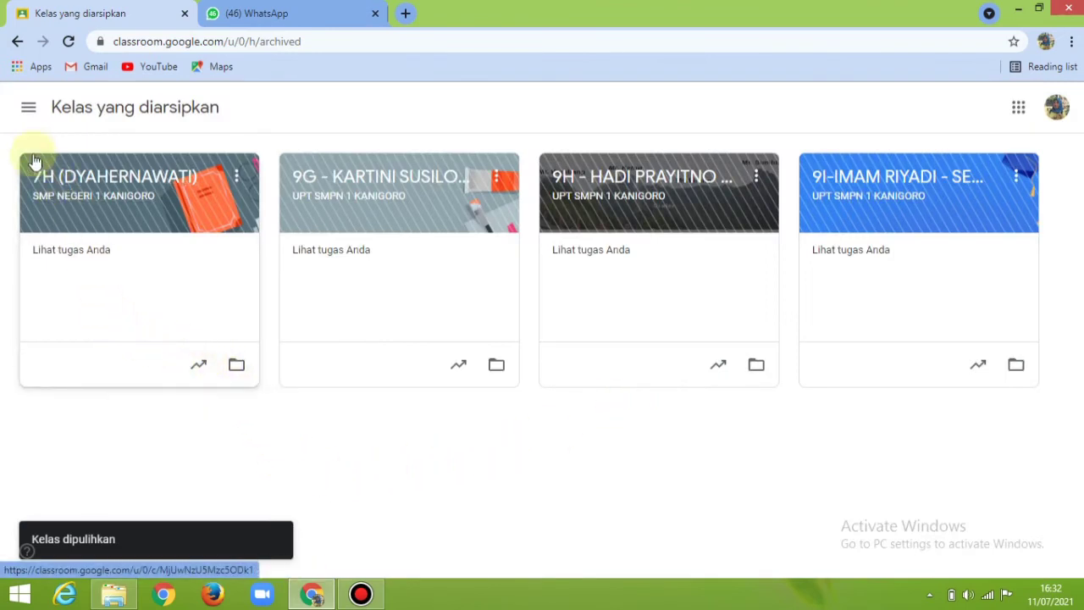
click(26, 111)
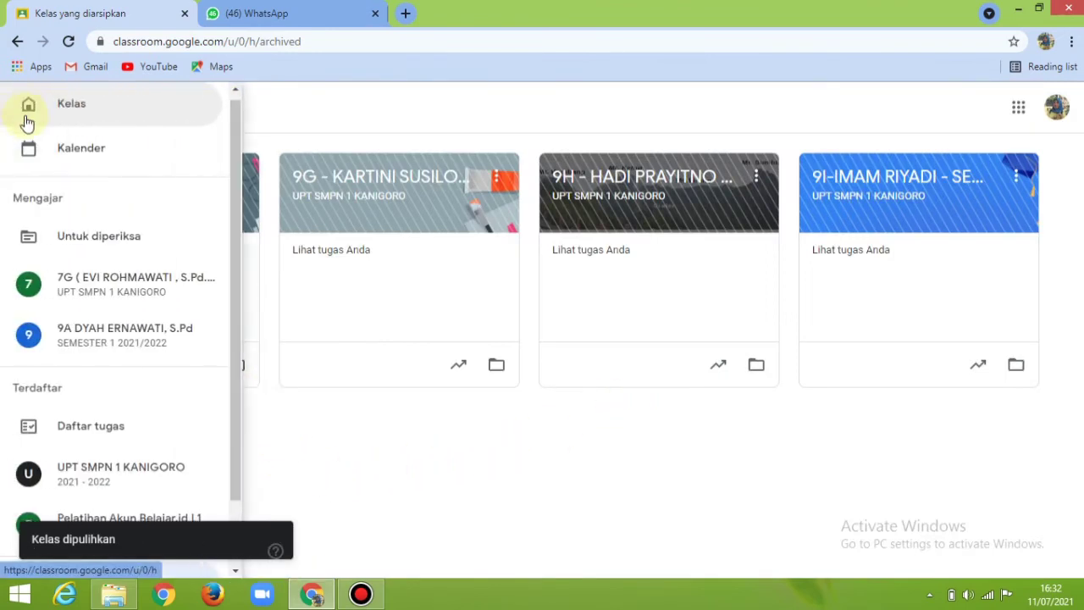
click(79, 107)
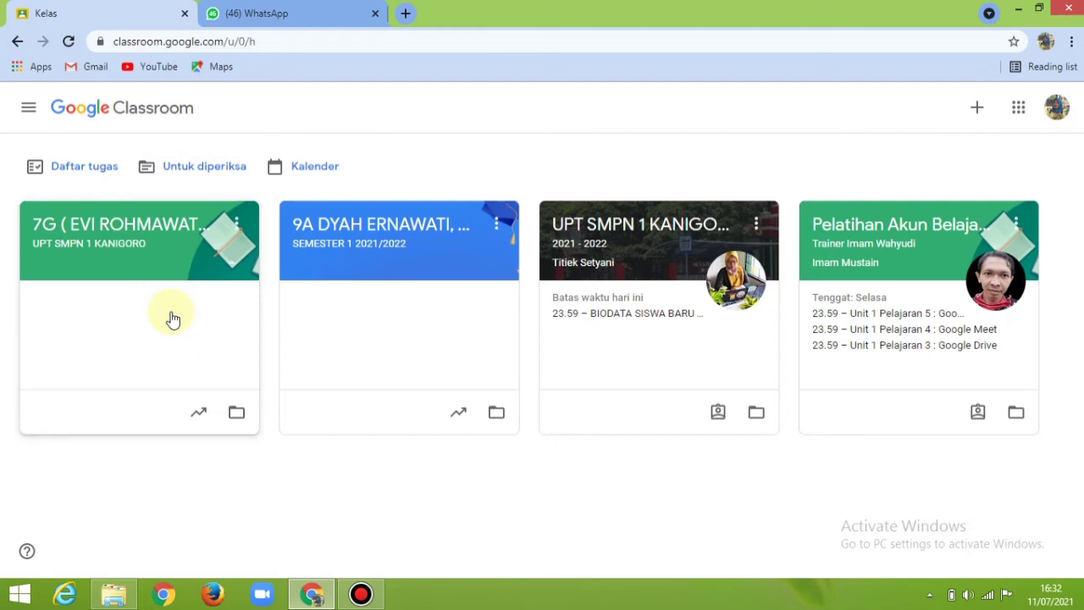
Start deleting the 7H class from the archived classes and cancel the deletion at the confirmation.
click(27, 110)
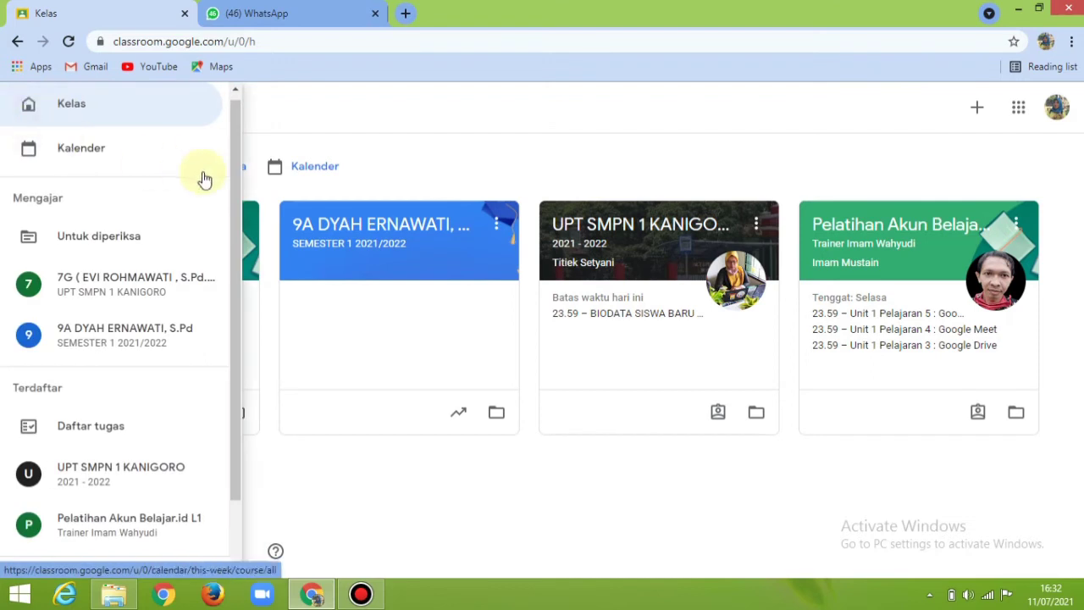
scroll(213, 285, down, 2)
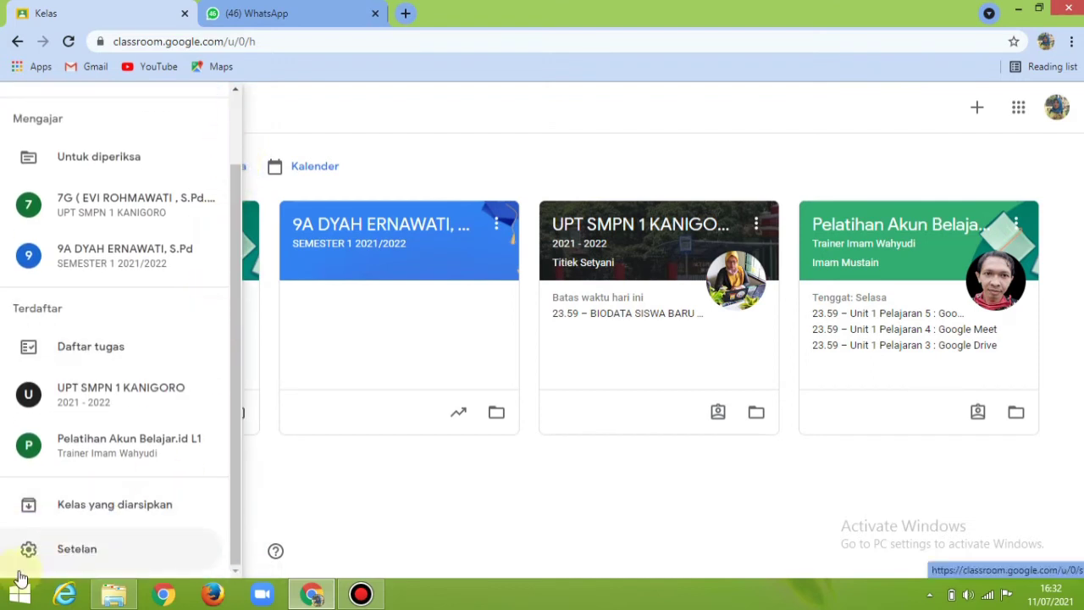
click(56, 512)
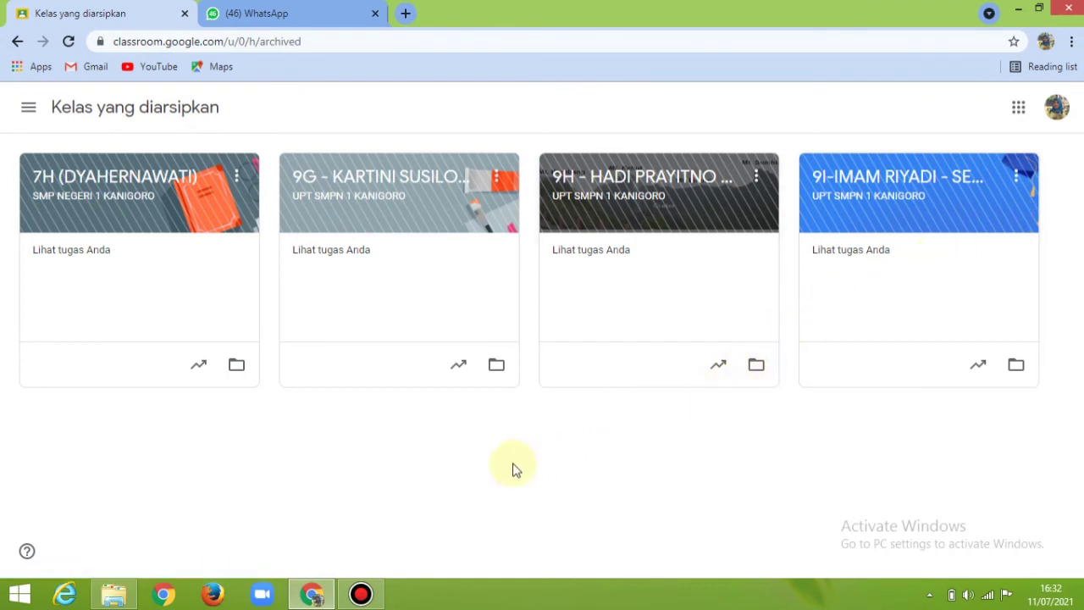
click(238, 179)
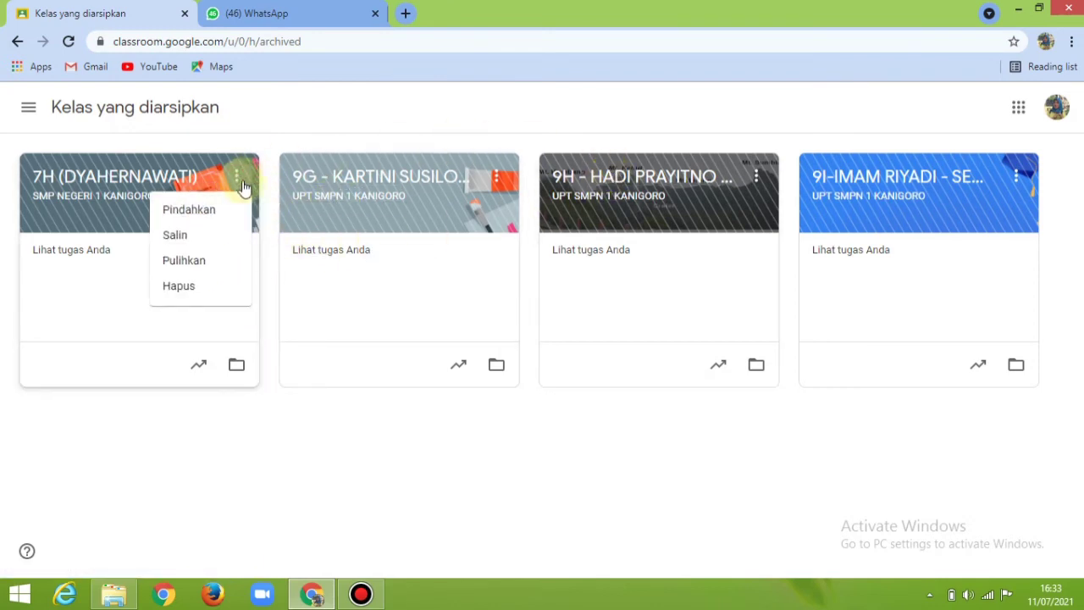
click(178, 288)
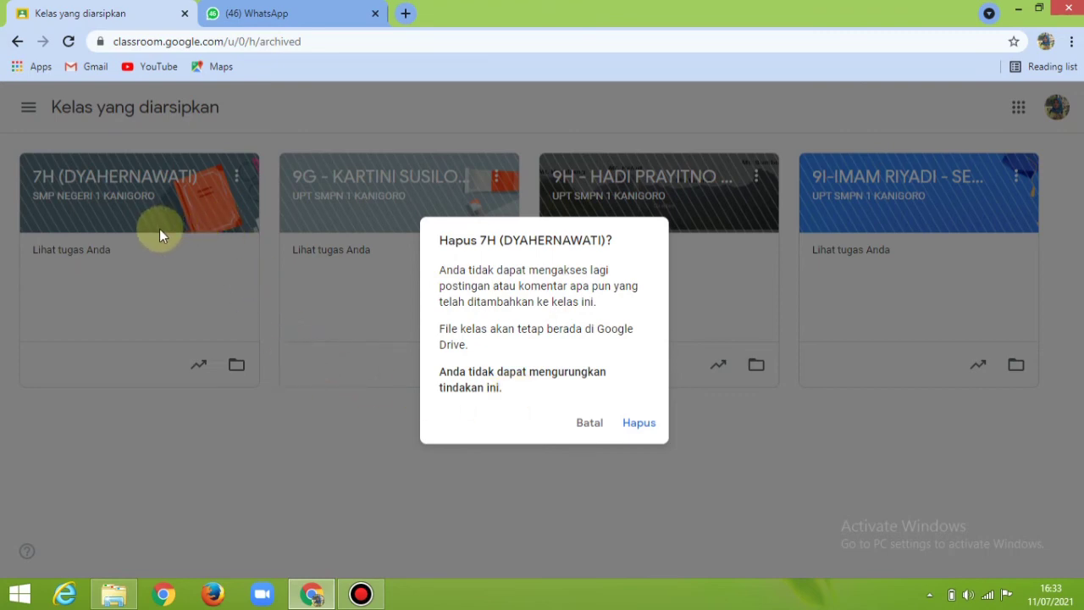
click(585, 426)
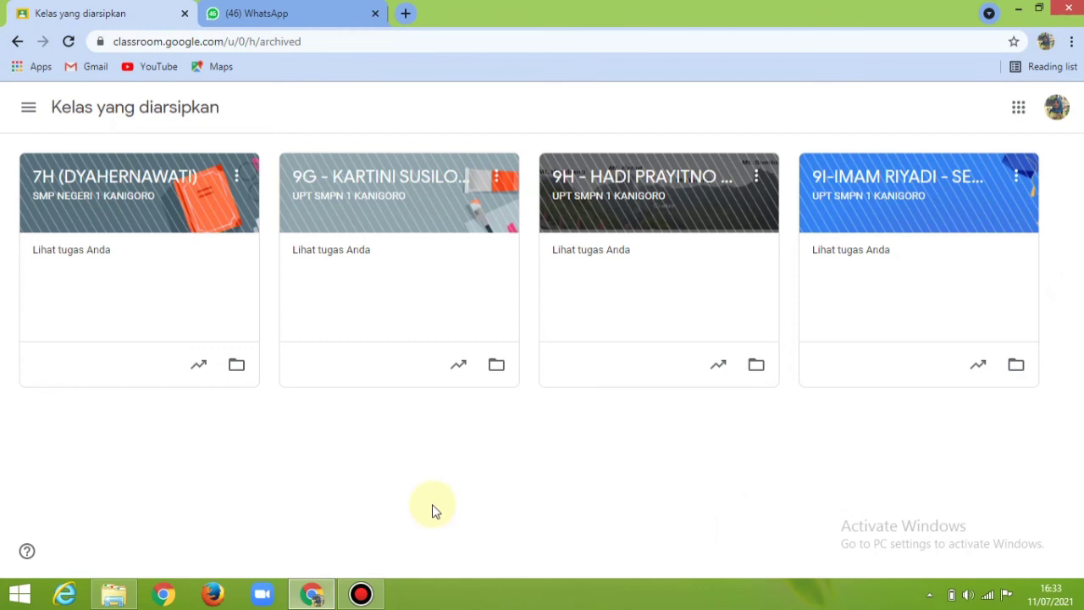
Return to the list of active classes and archive the restored 7G class again.
click(28, 112)
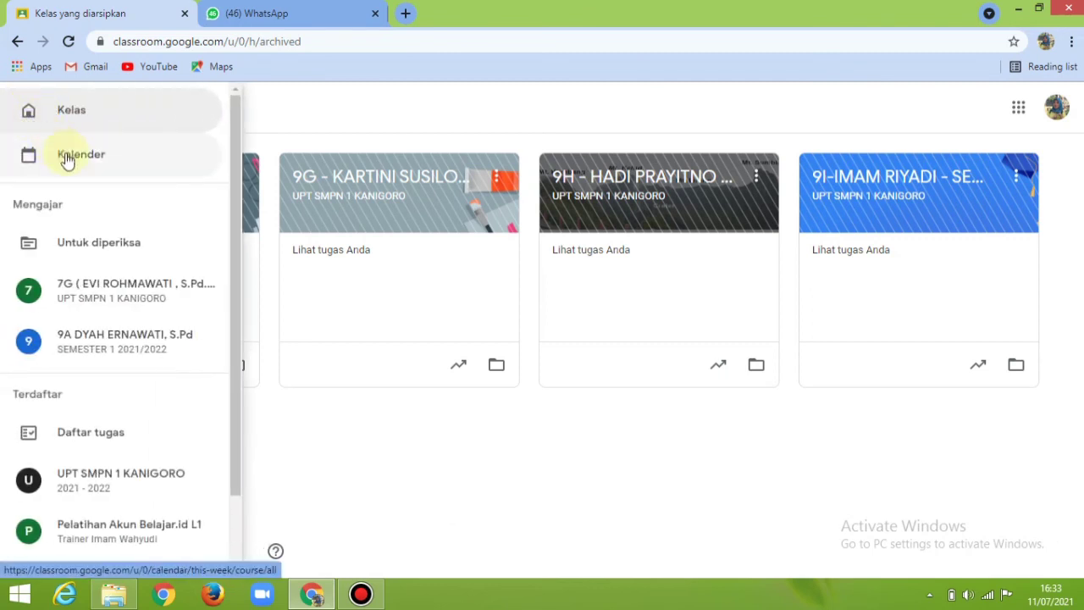
click(87, 111)
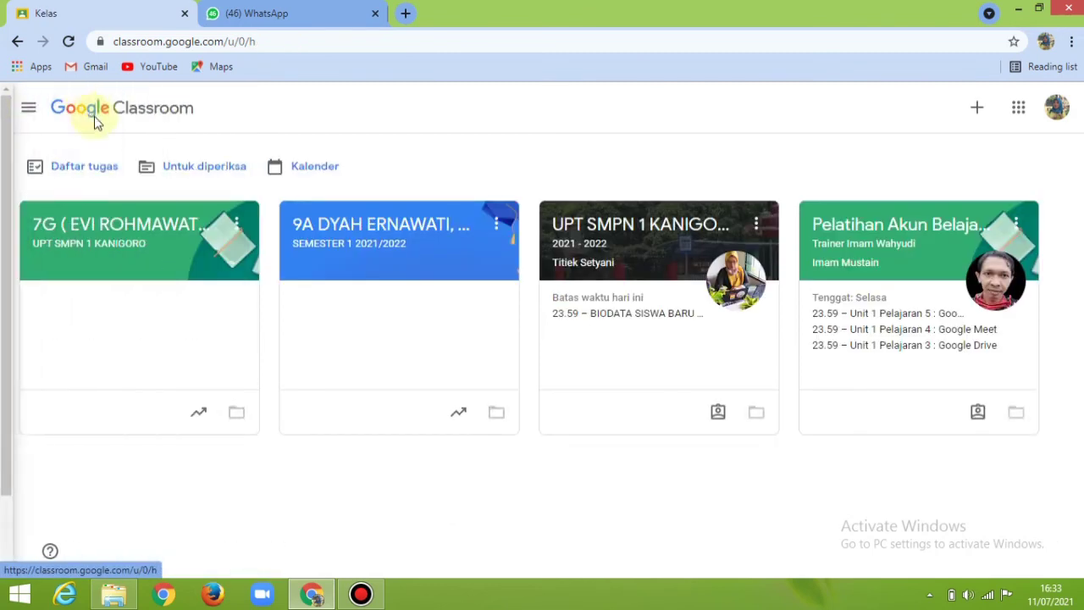
click(237, 225)
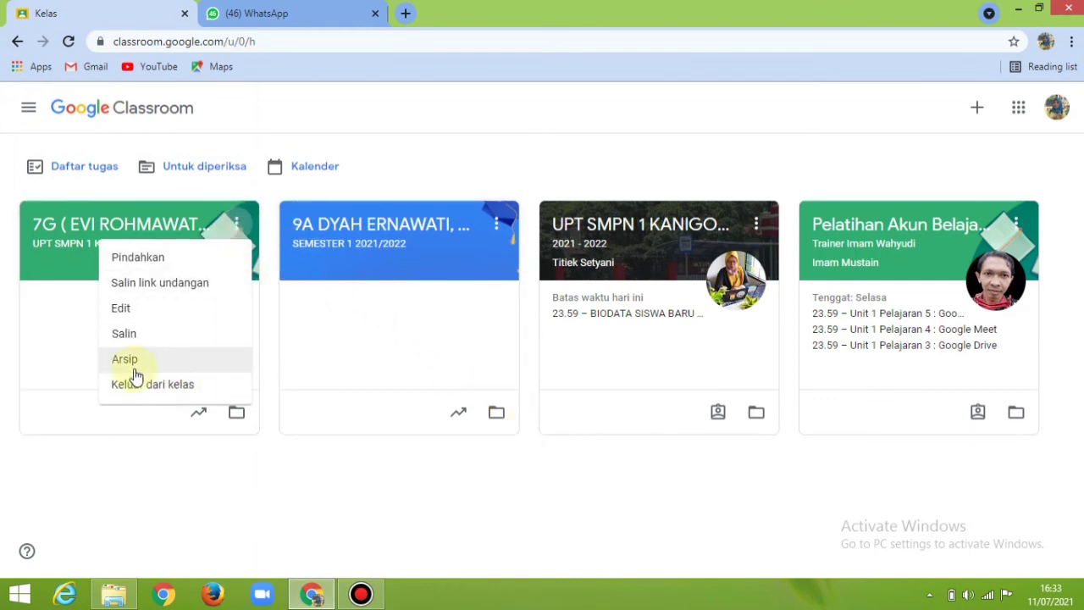
click(128, 364)
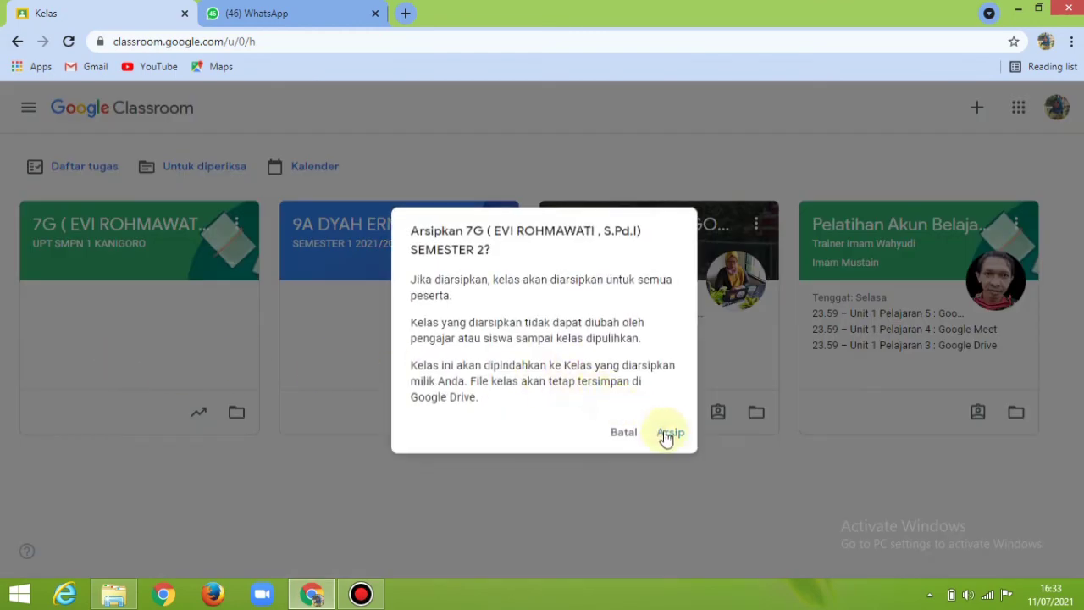
click(671, 433)
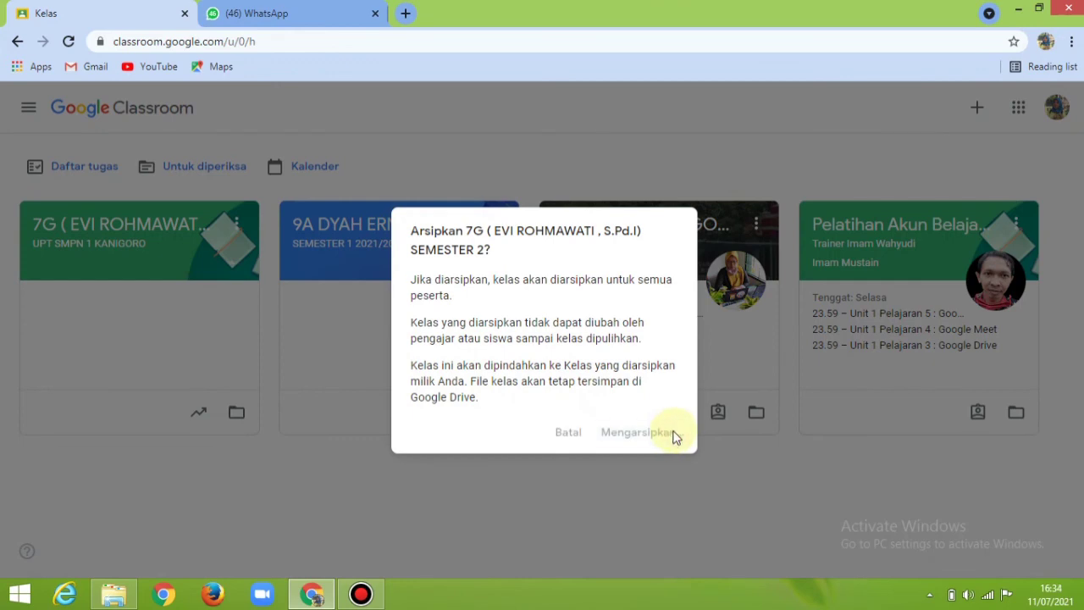